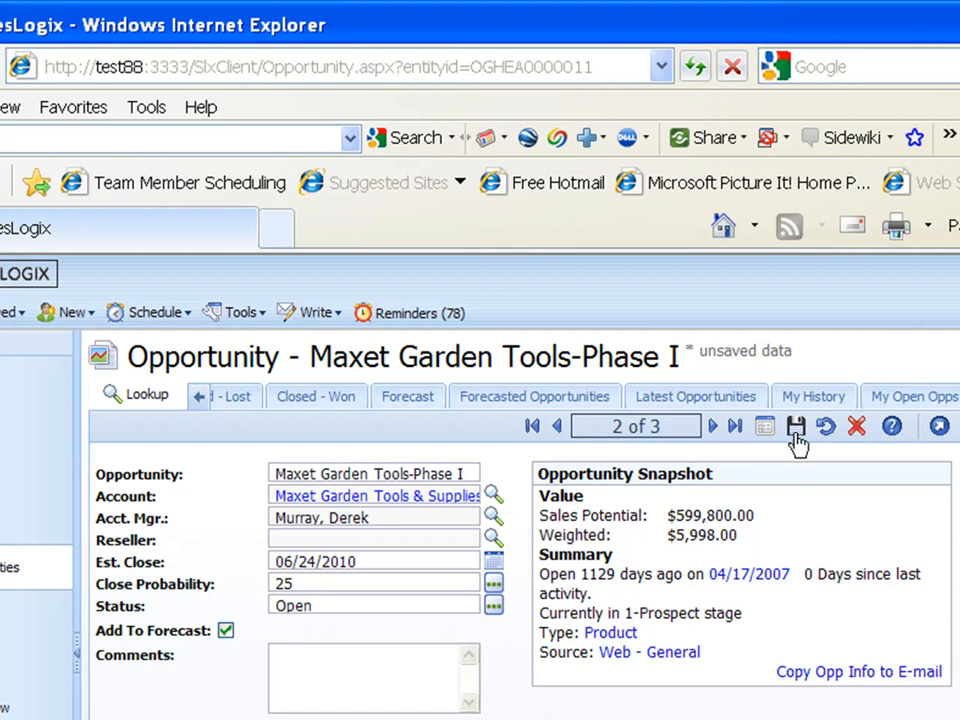
Save the Maxet Garden Tools-Phase I opportunity and start a new opportunity group query.
click(796, 428)
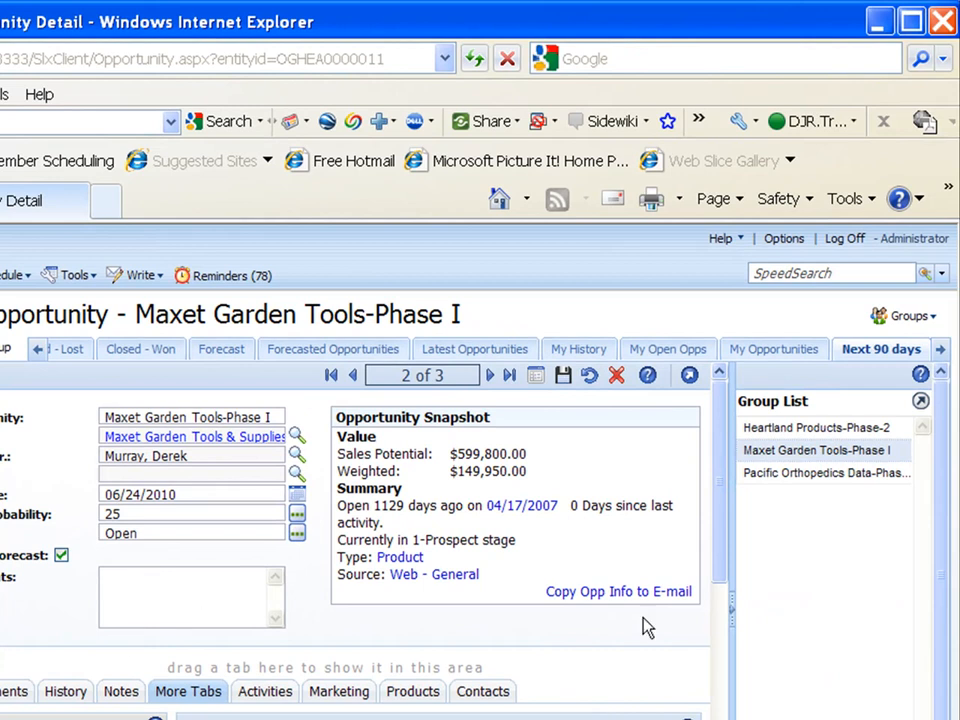
click(914, 322)
click(823, 345)
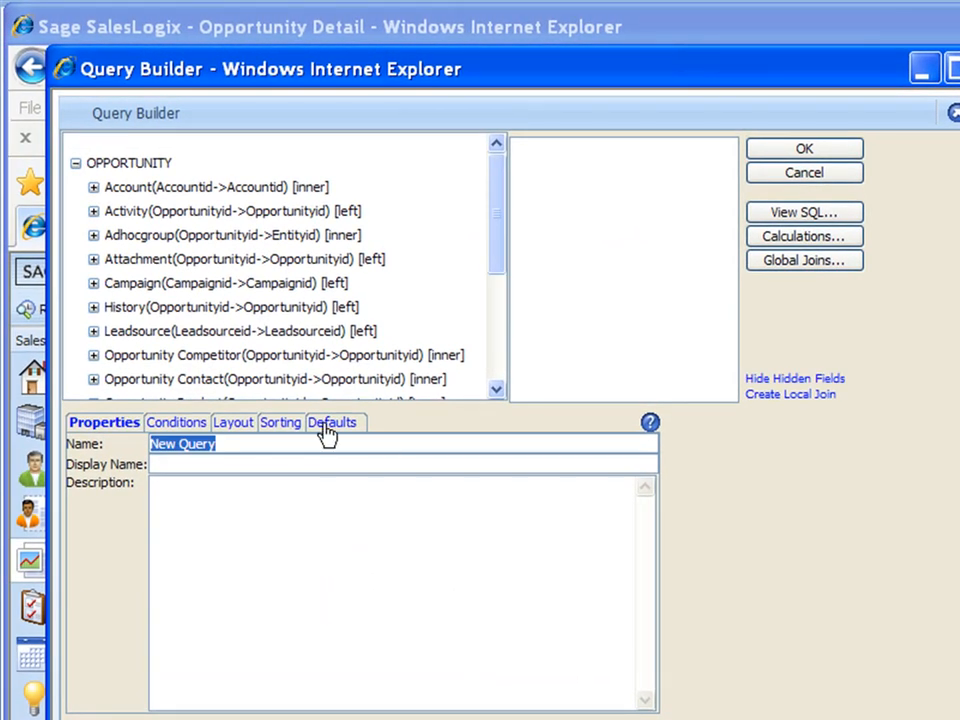
Name the new group query "Close Prob gr than 50".
click(268, 440)
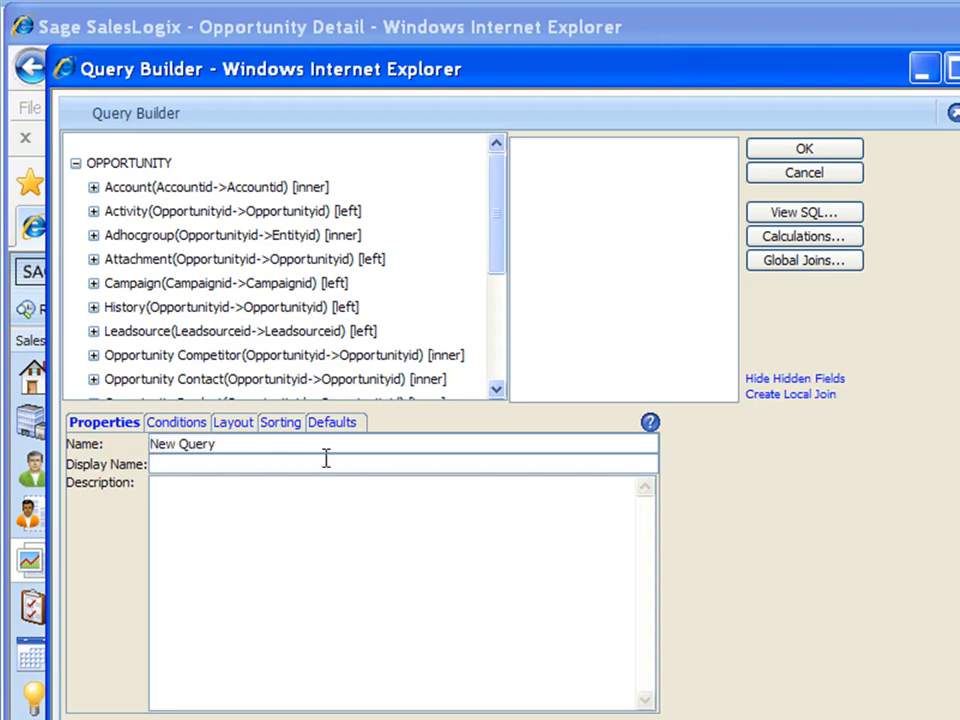
click(229, 451)
click(216, 444)
key(BackSpace)
key(BackSpace)
key(BackSpace)
key(BackSpace)
key(BackSpace)
key(BackSpace)
key(BackSpace)
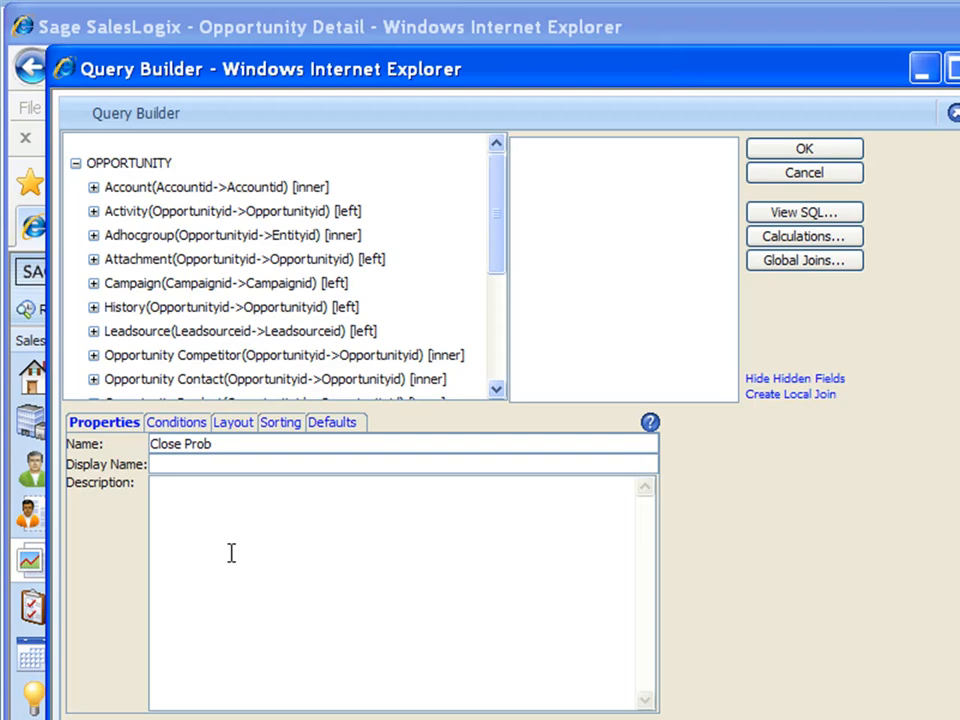
text(ater tha)
click(260, 444)
key(BackSpace)
key(BackSpace)
key(BackSpace)
key(BackSpace)
key(BackSpace)
click(282, 451)
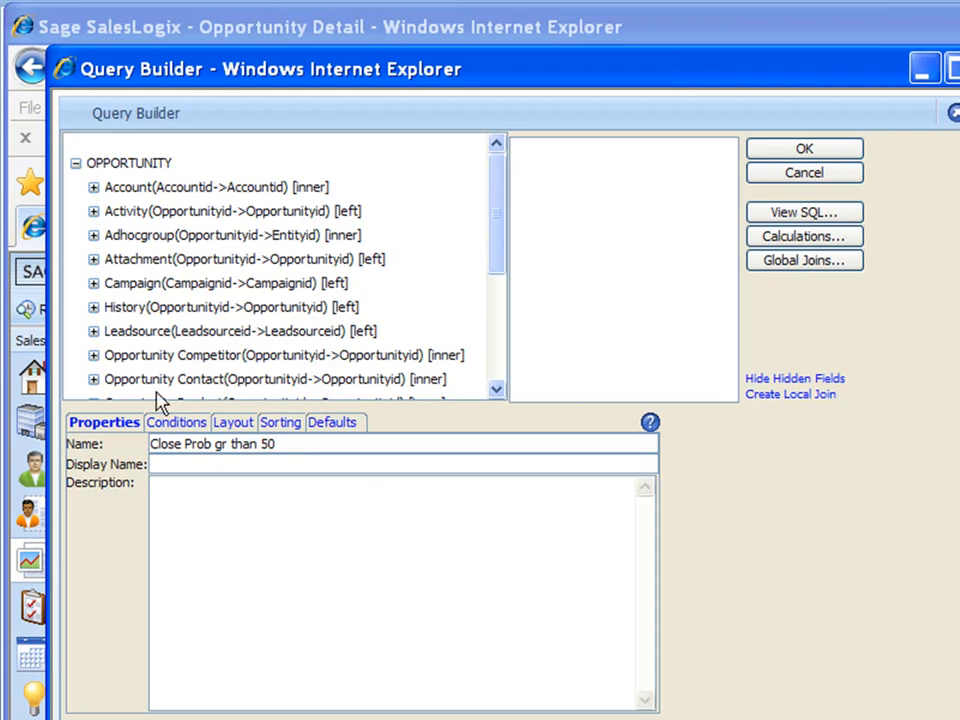
Add a condition on the Opportunity table's Closeprobability field being greater than 50, and save the group.
click(174, 424)
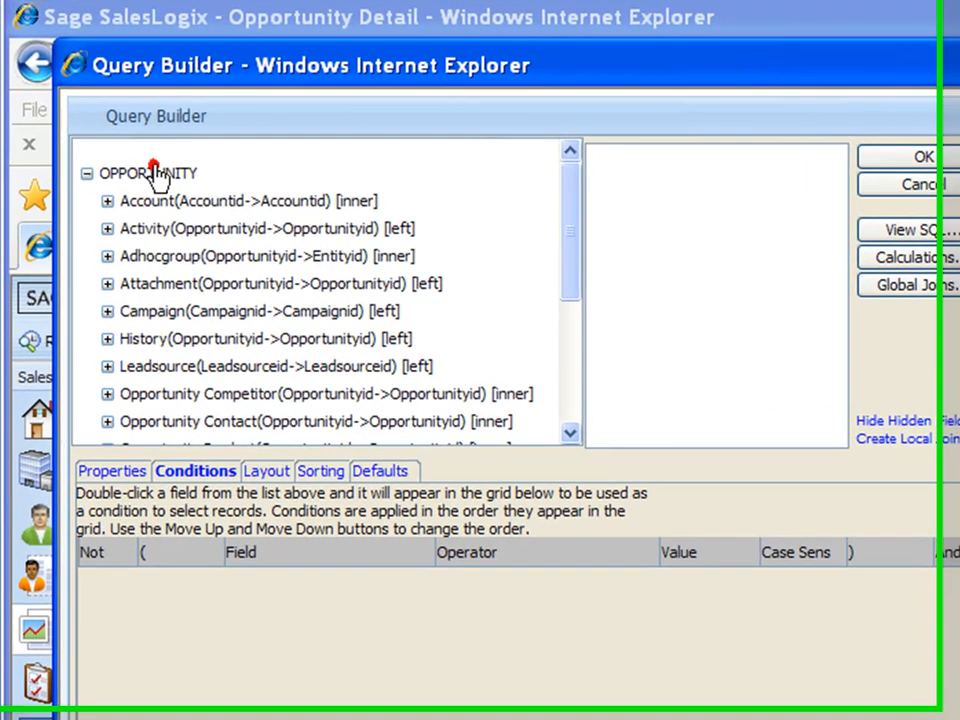
click(137, 162)
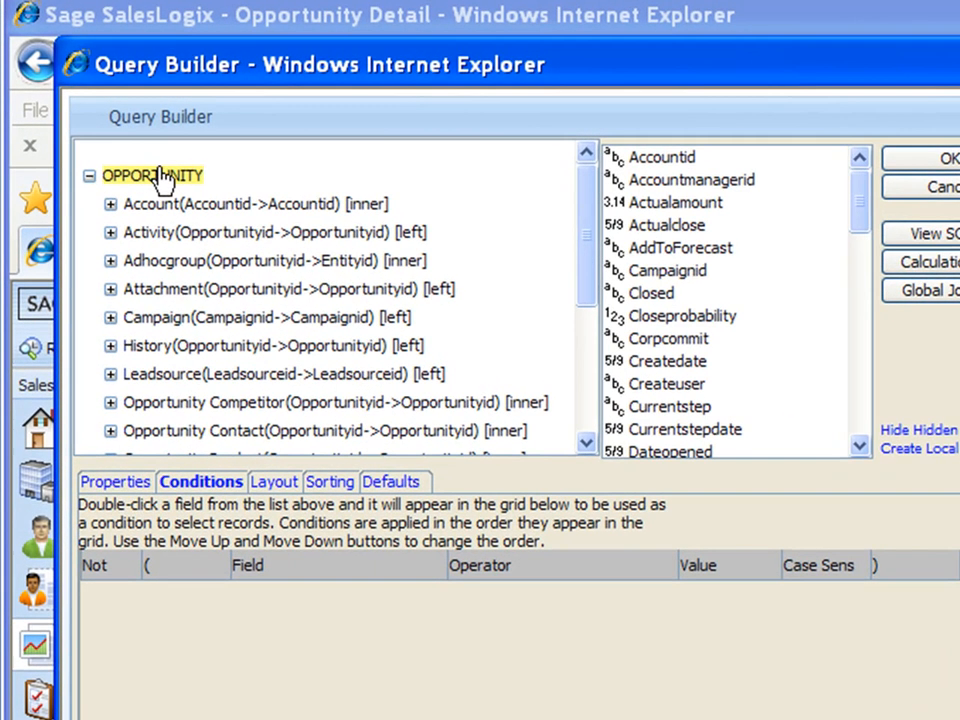
double_click(666, 326)
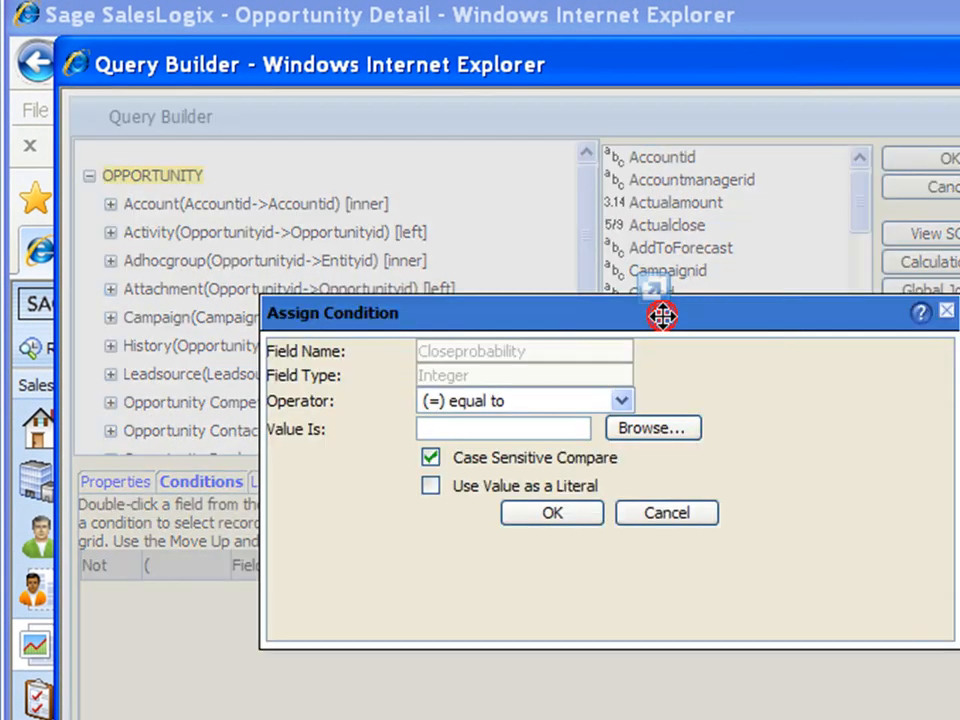
click(621, 400)
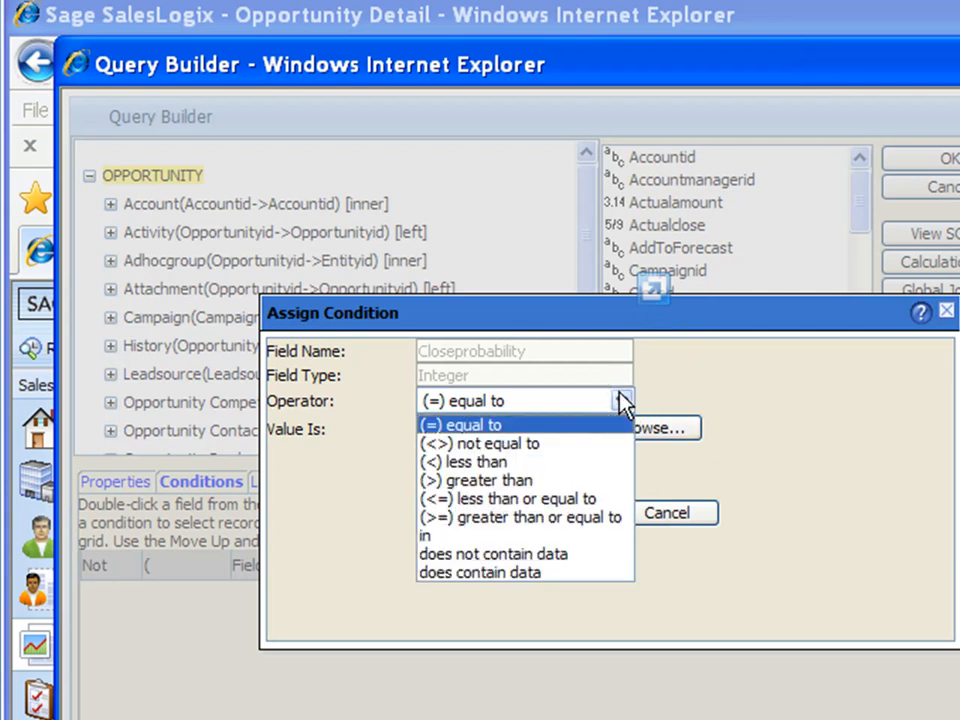
click(445, 482)
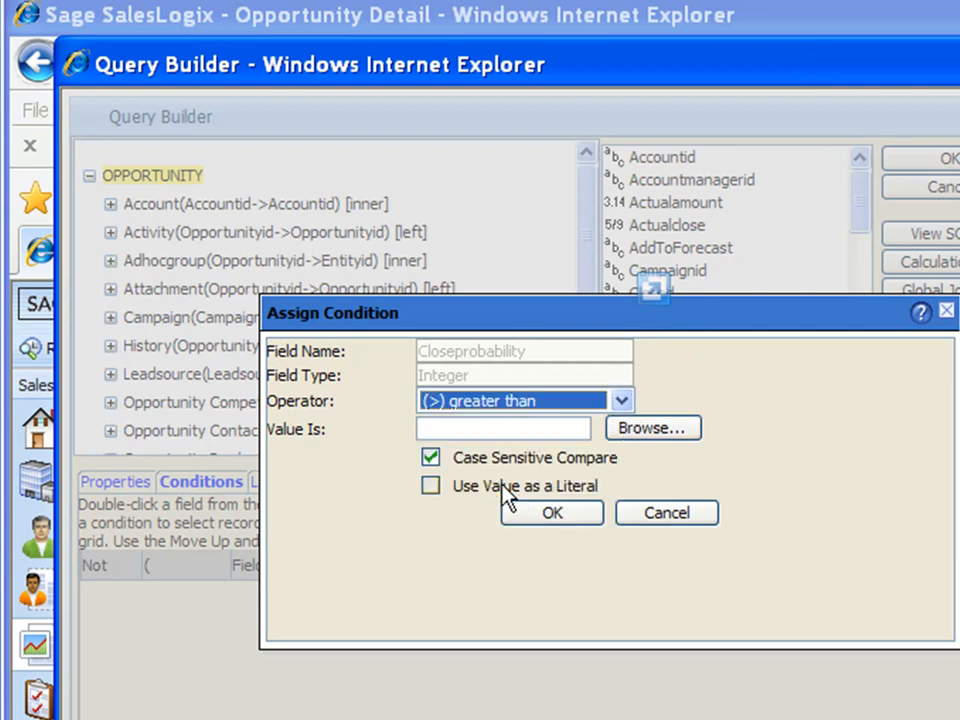
click(480, 426)
text(50)
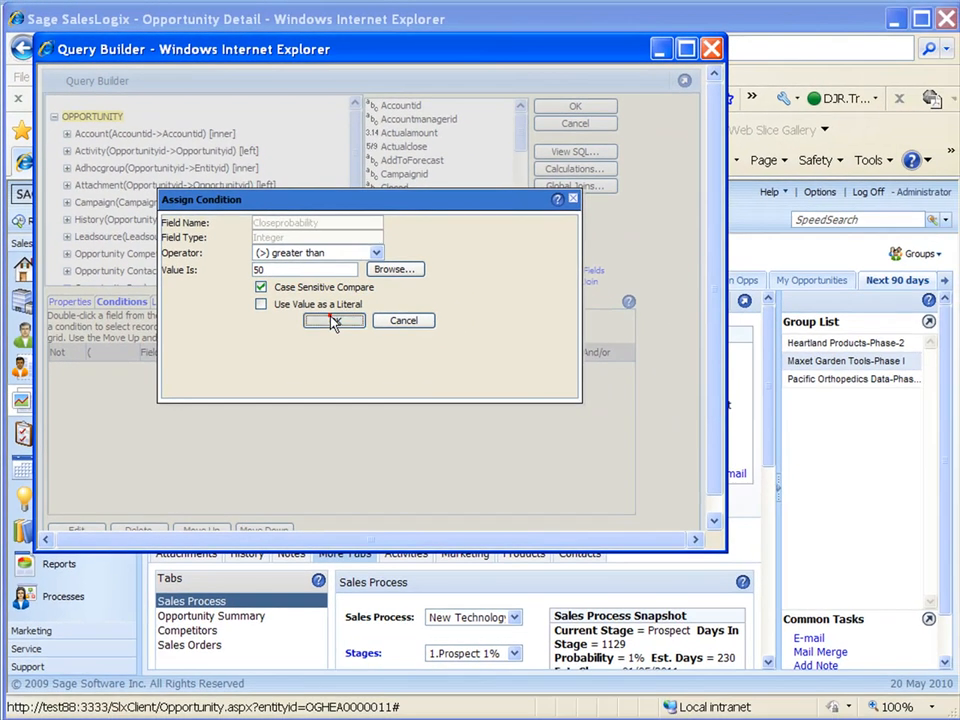
click(552, 512)
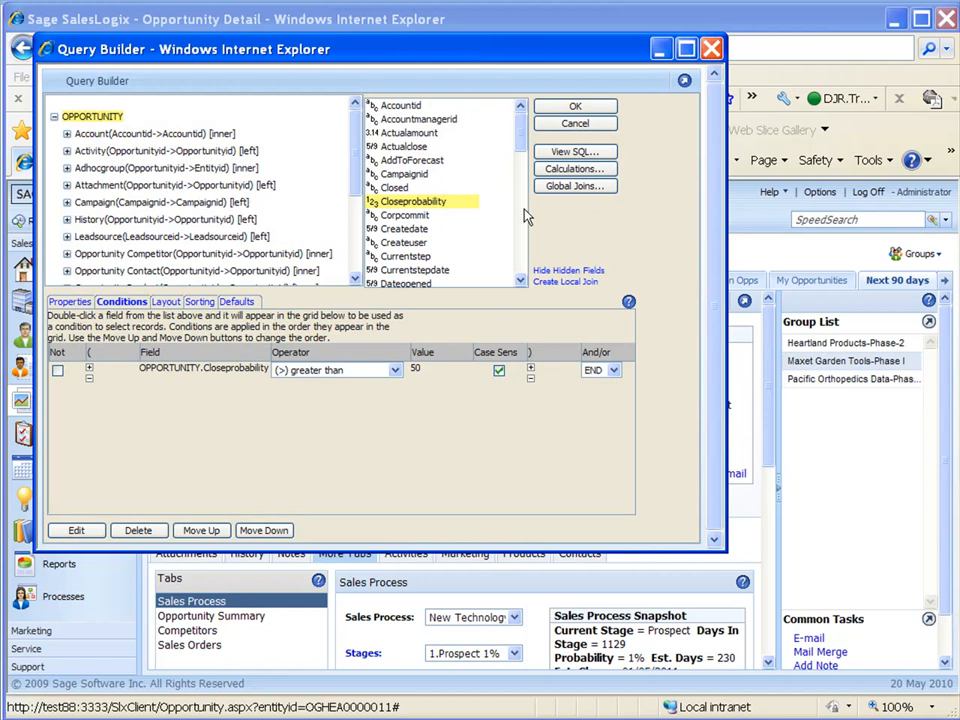
click(585, 105)
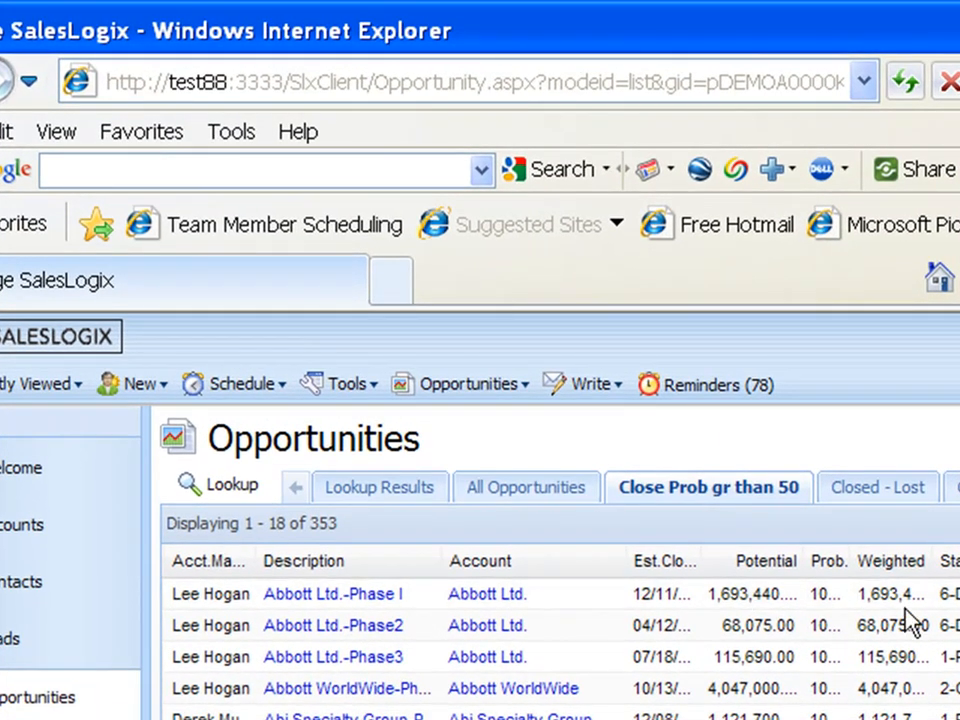
Sort the group's opportunities by probability in ascending order and open the Coca-Cola Company-Phase1 opportunity with 100% probability.
click(855, 562)
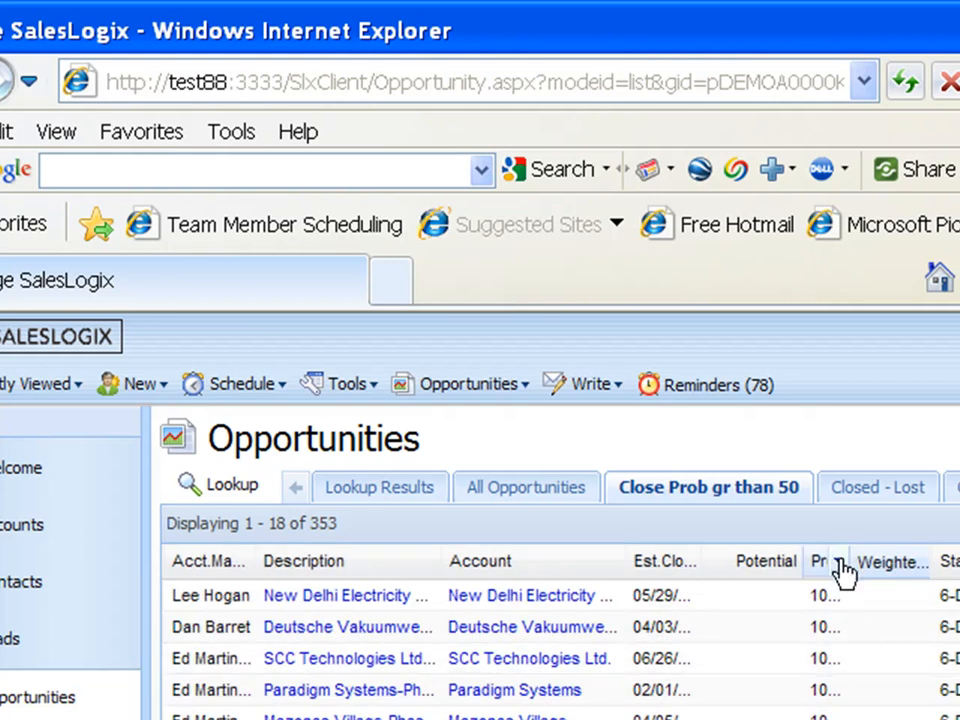
click(814, 568)
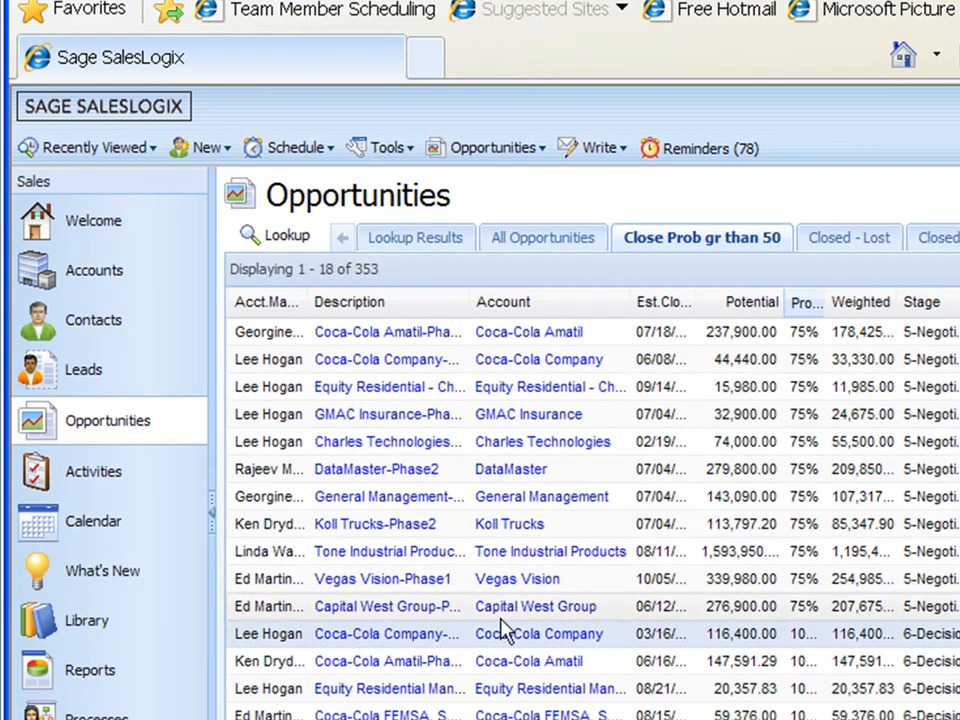
click(428, 638)
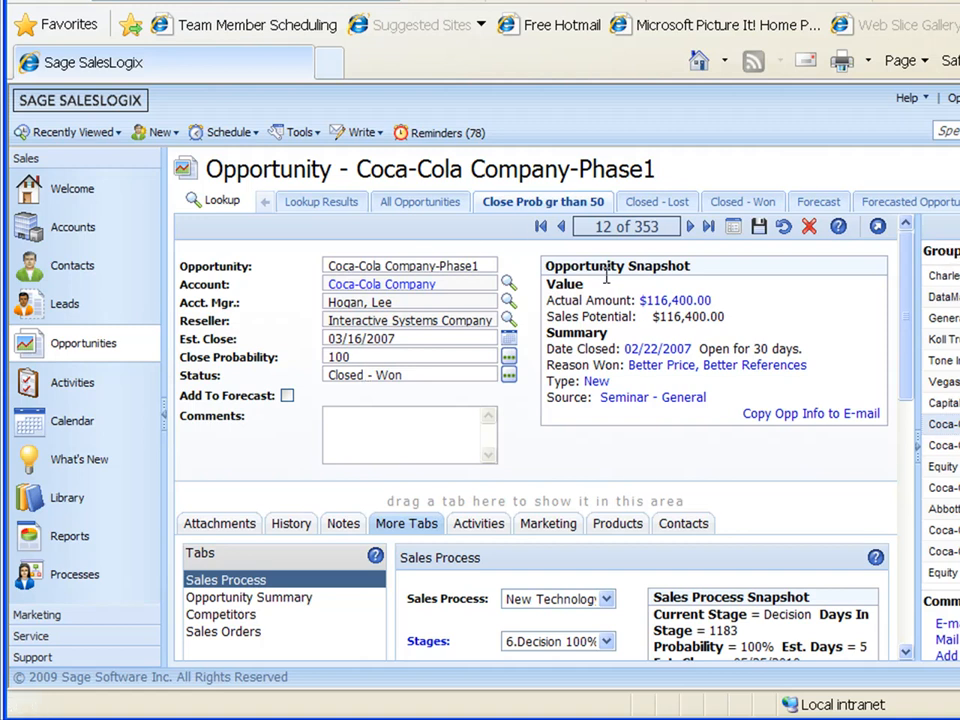
Edit the Close Prob gr than 50 group to add a condition that the Opportunity field Closed equals F, and save it.
right_click(570, 204)
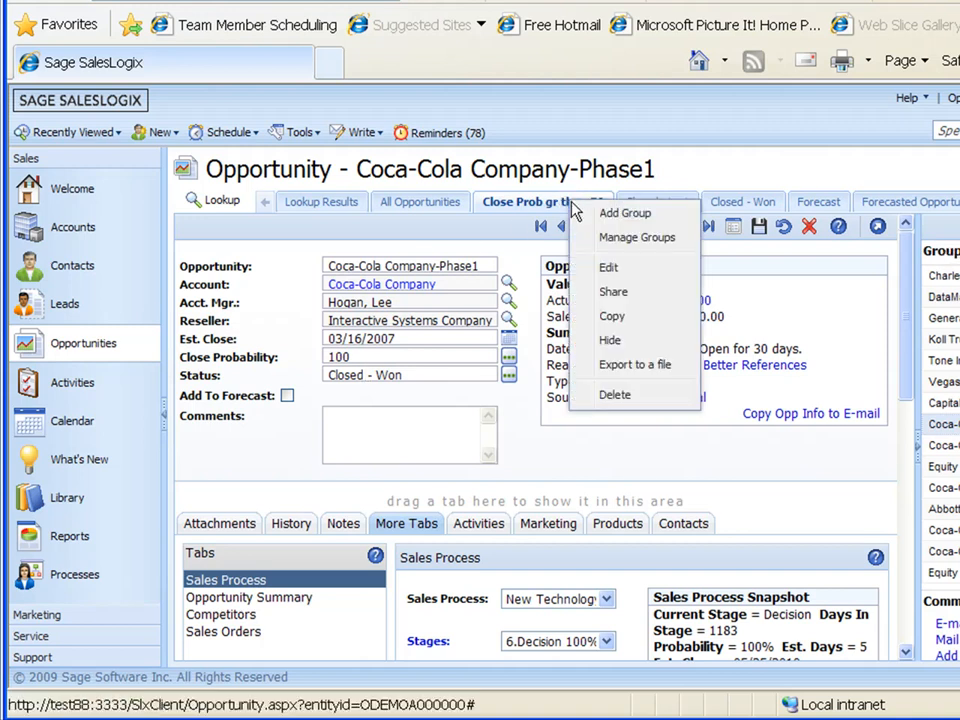
click(614, 267)
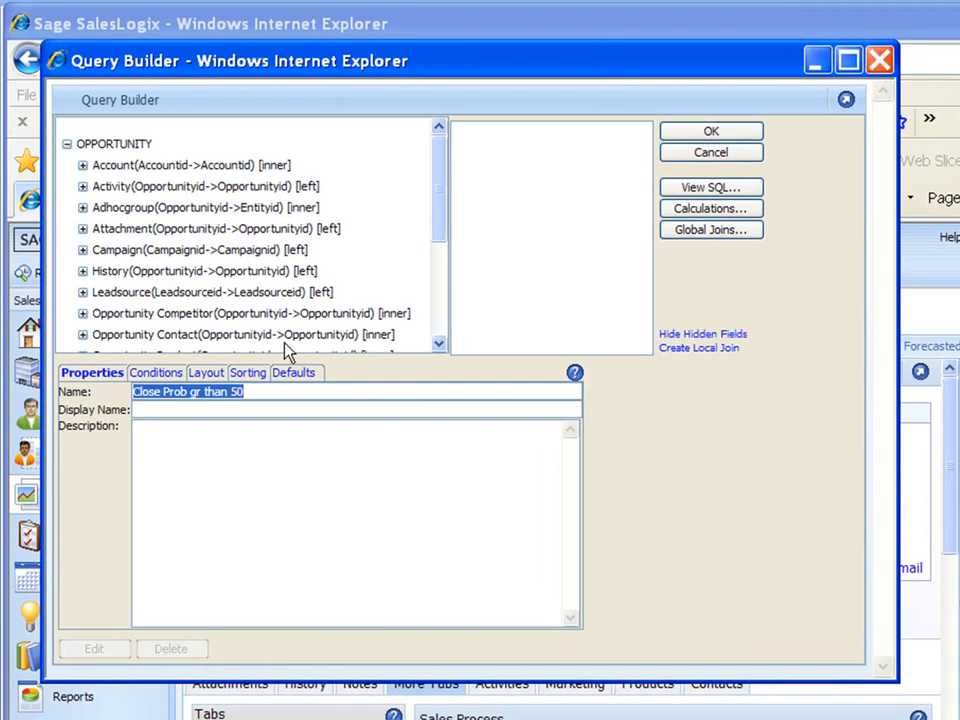
click(168, 372)
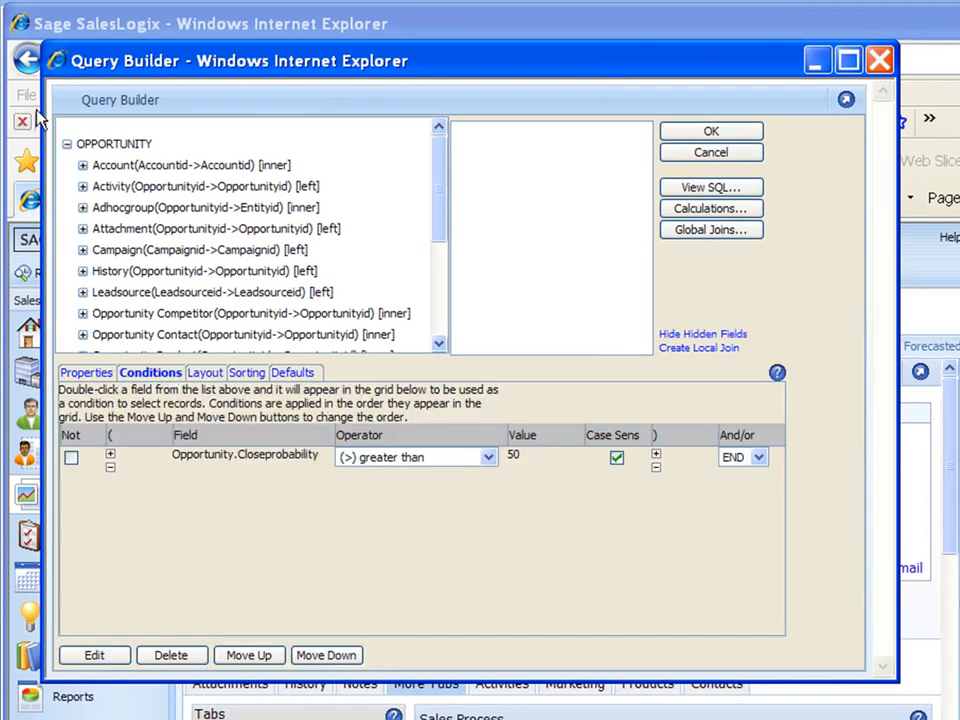
click(118, 144)
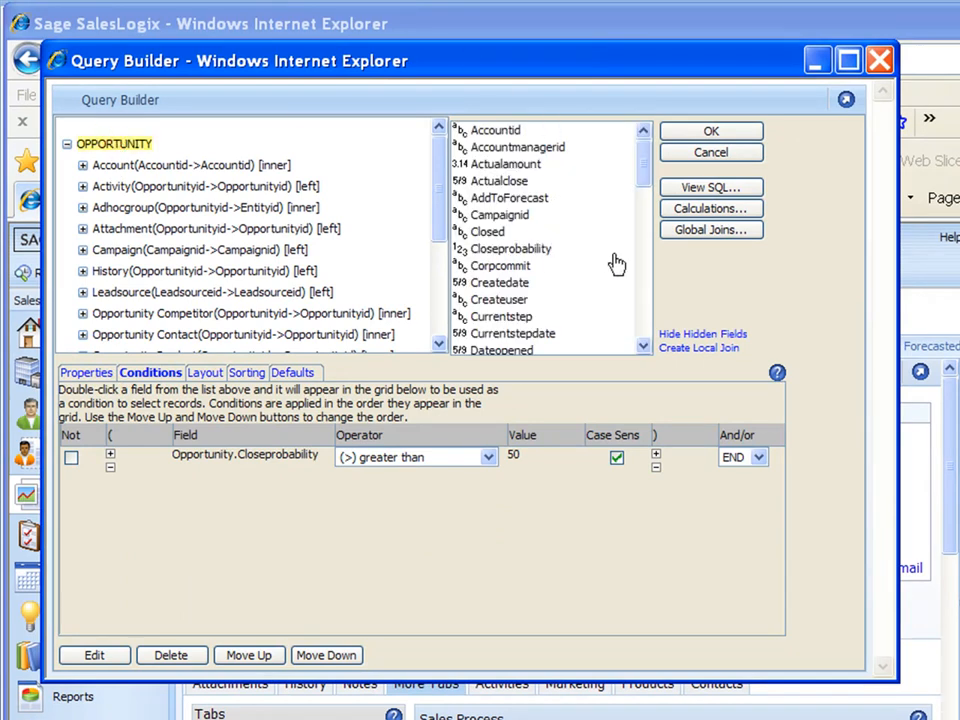
click(491, 236)
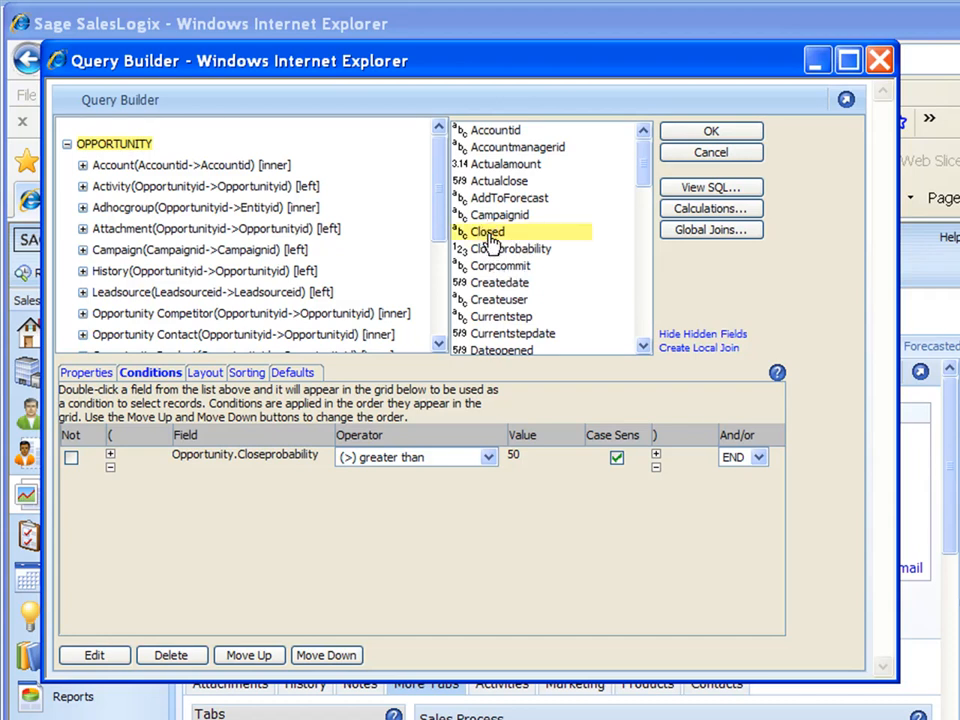
double_click(491, 236)
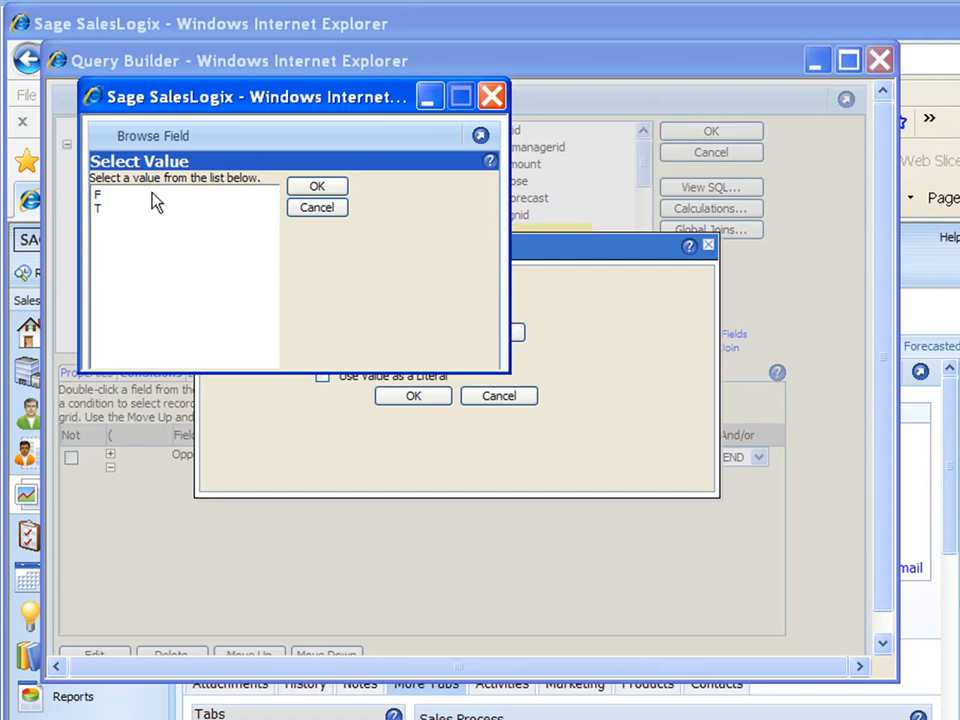
click(97, 194)
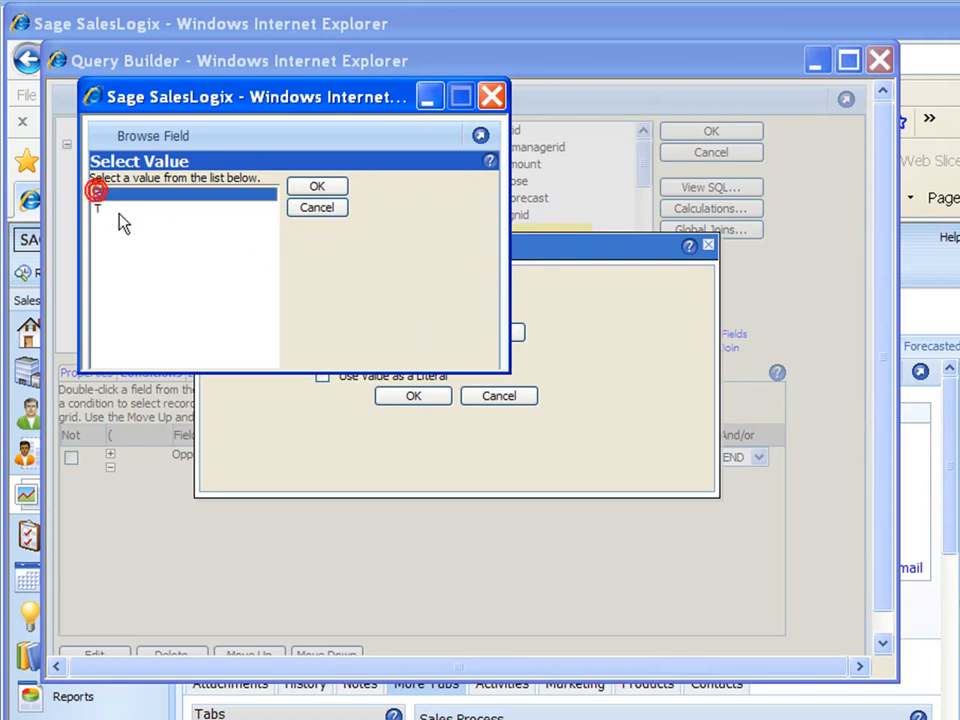
click(315, 187)
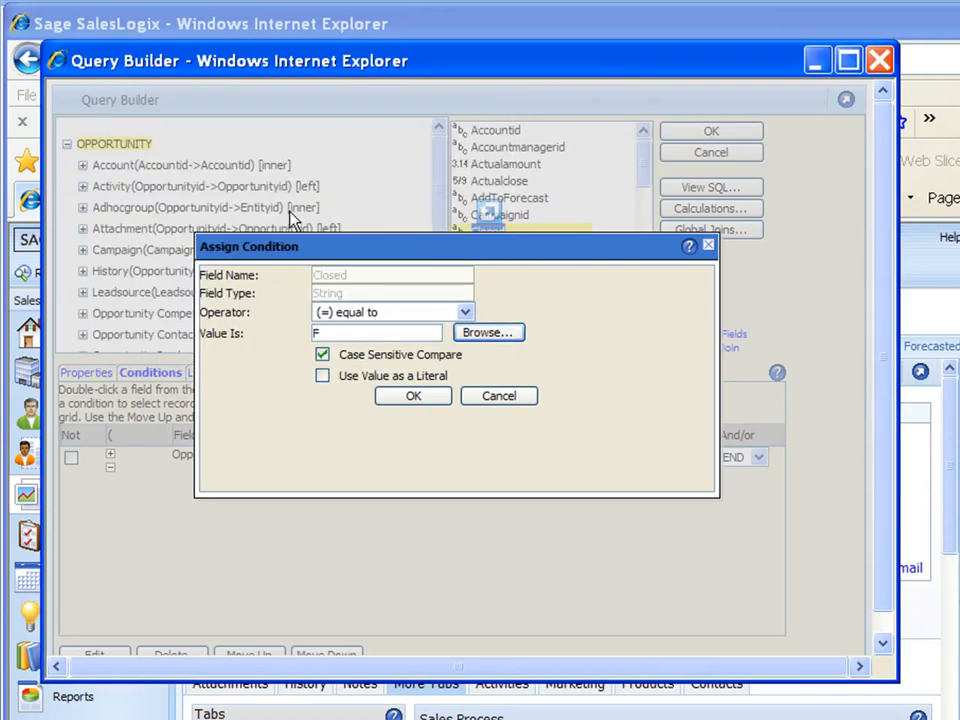
click(413, 396)
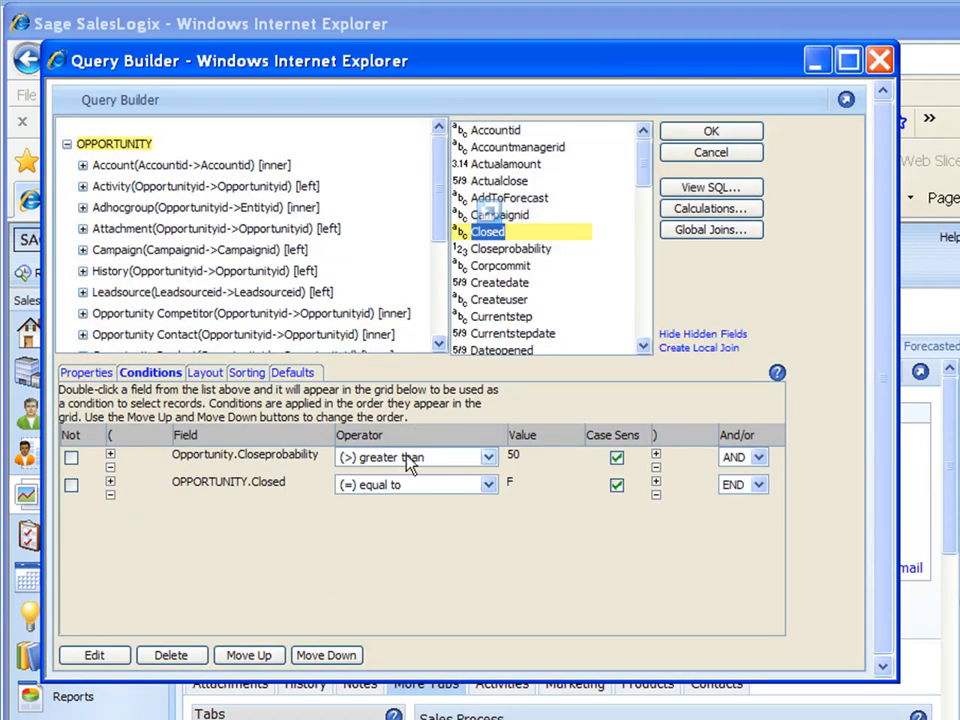
click(719, 136)
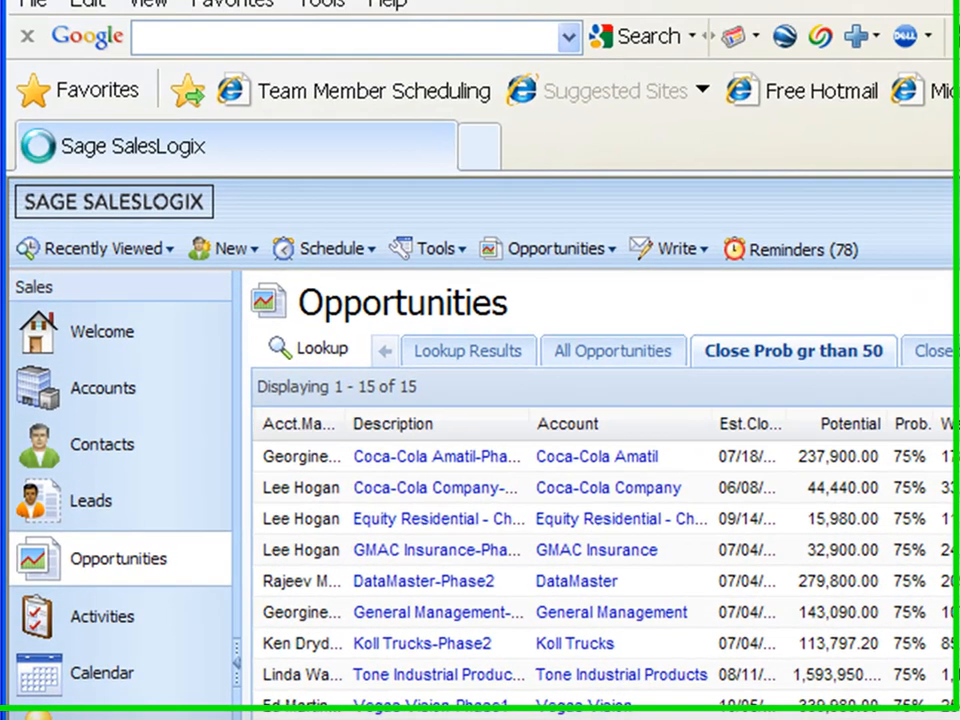
Open the AmSher Research Co.-Phase1 opportunity and review its estimated close, close probability, status, forecast setting and sales process steps.
click(370, 538)
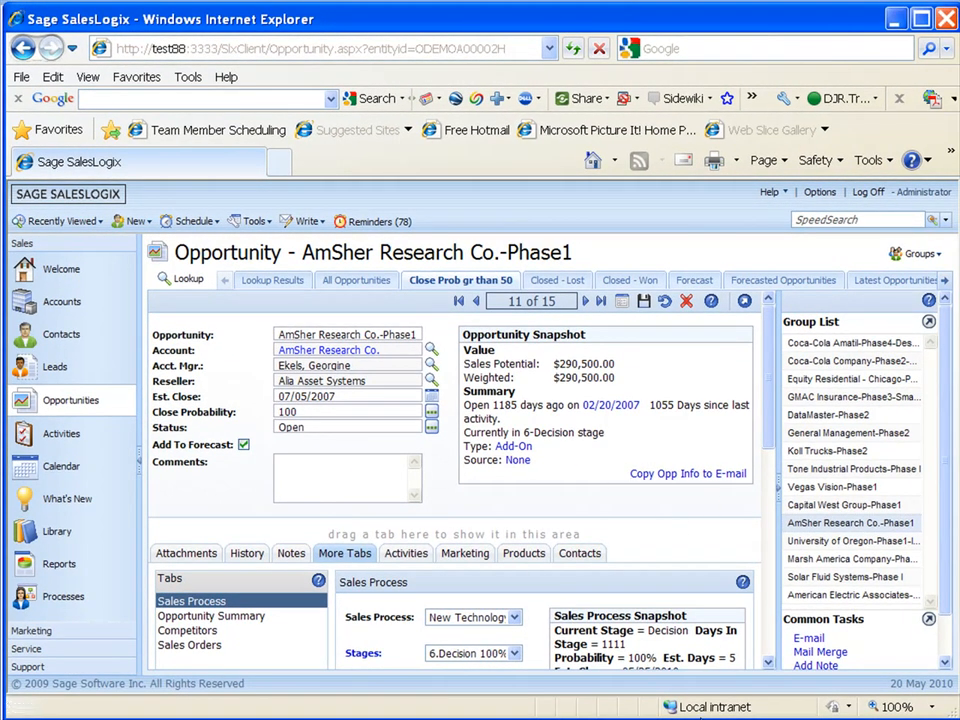
mouse_move(769, 367)
mouse_down()
mouse_move(769, 394)
mouse_move(768, 360)
mouse_up()
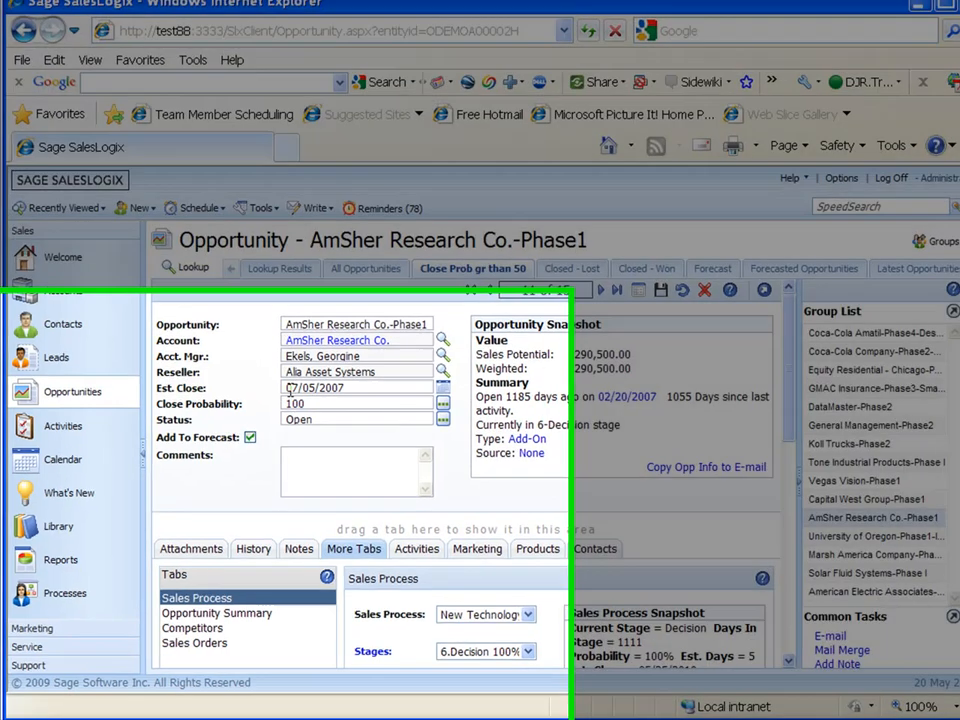
drag(289, 388, 364, 388)
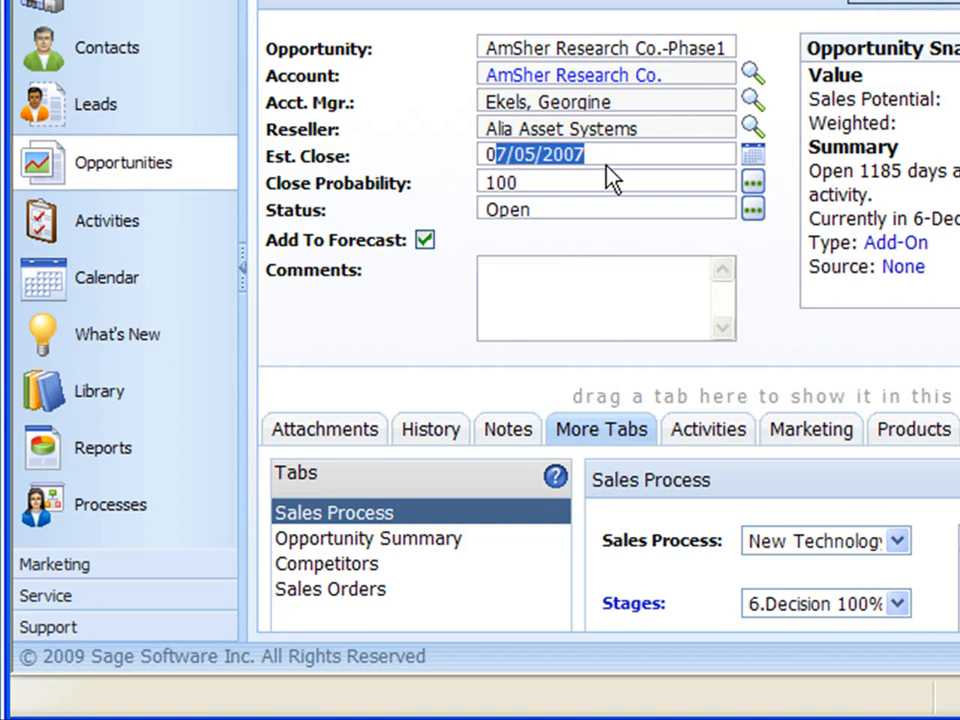
drag(480, 181, 567, 181)
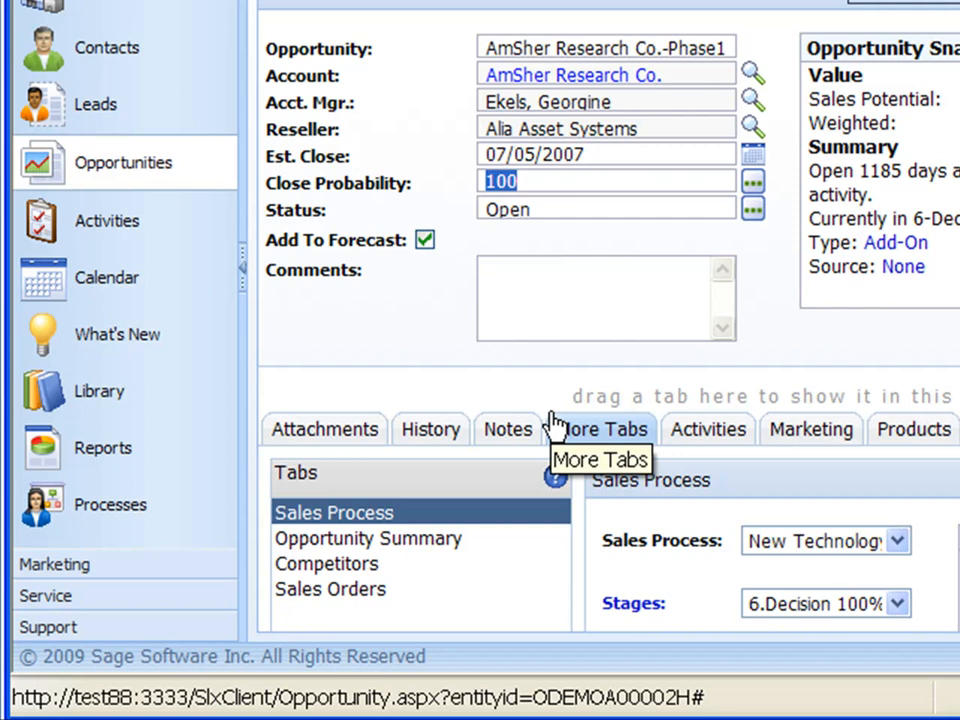
drag(540, 208, 462, 212)
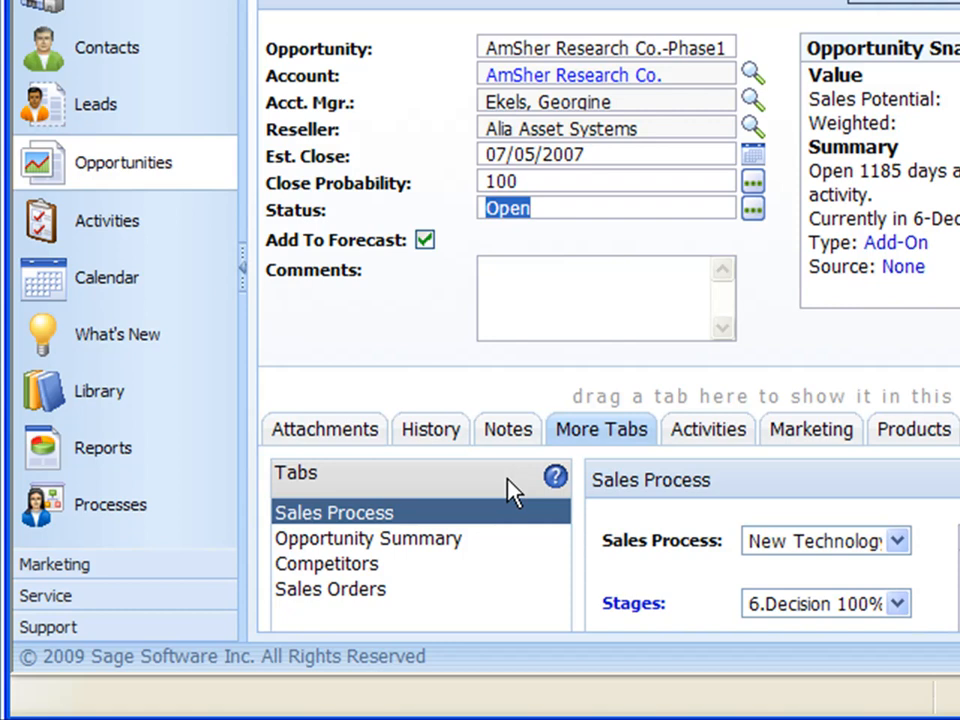
click(413, 266)
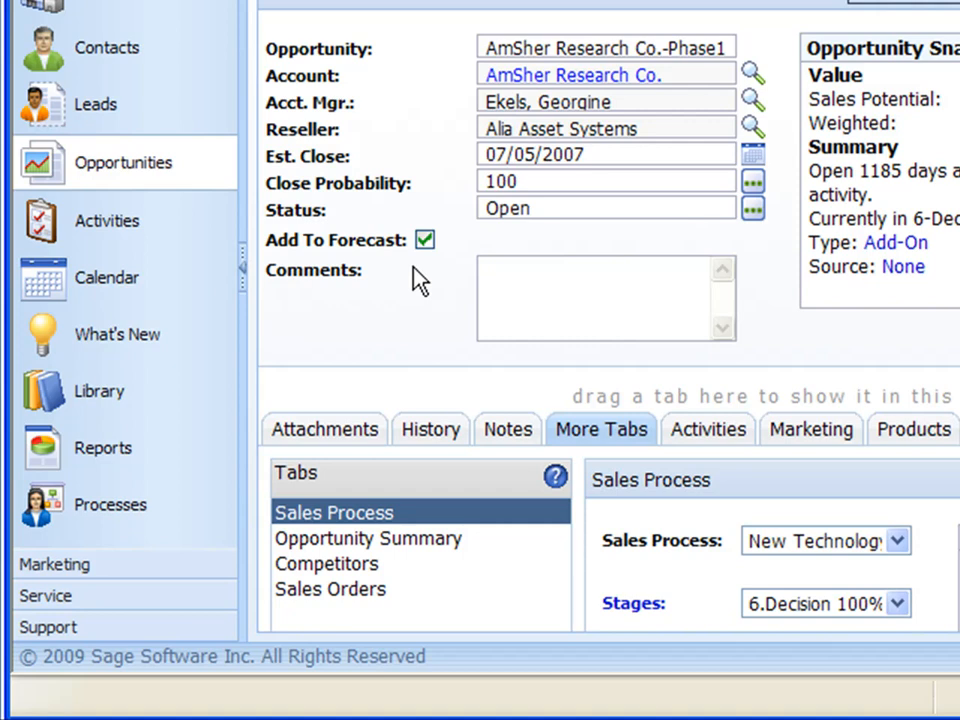
scroll(609, 320, down, 9)
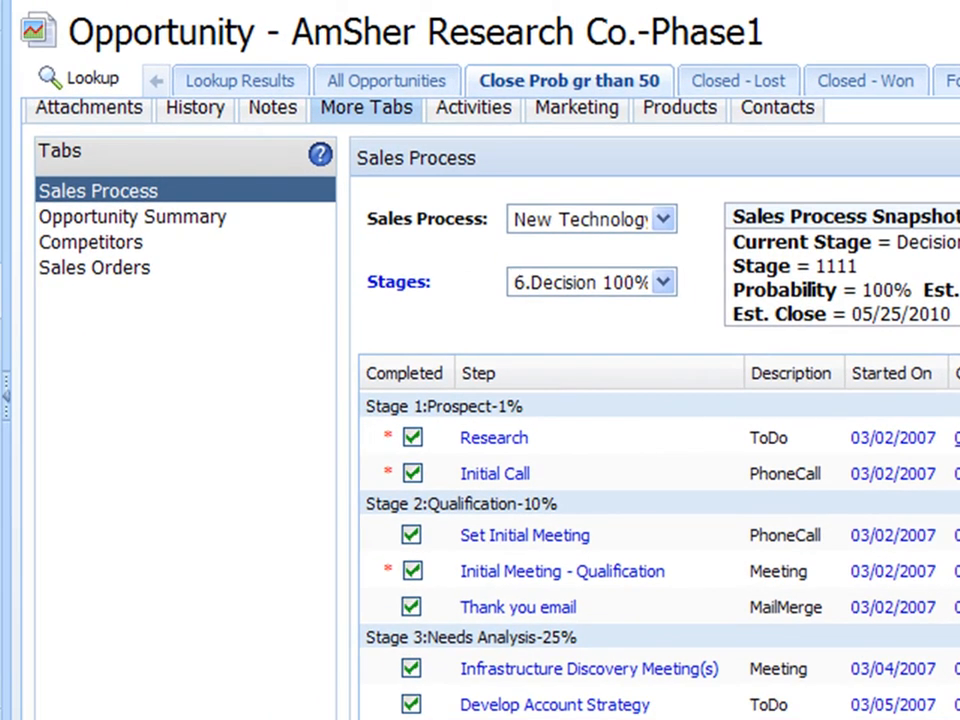
scroll(490, 408, up, 4)
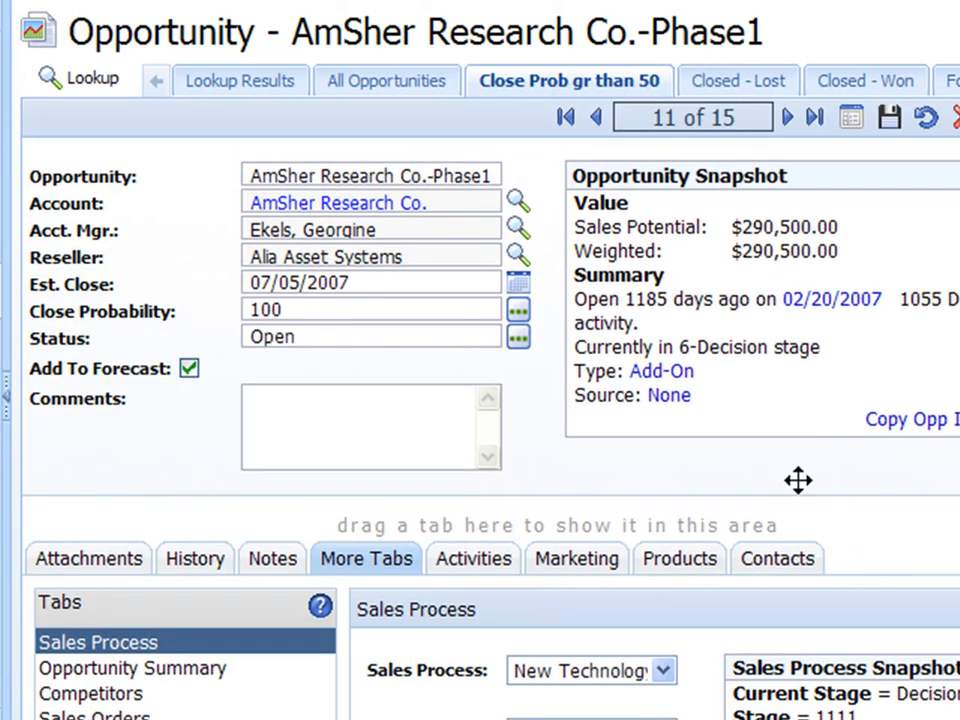